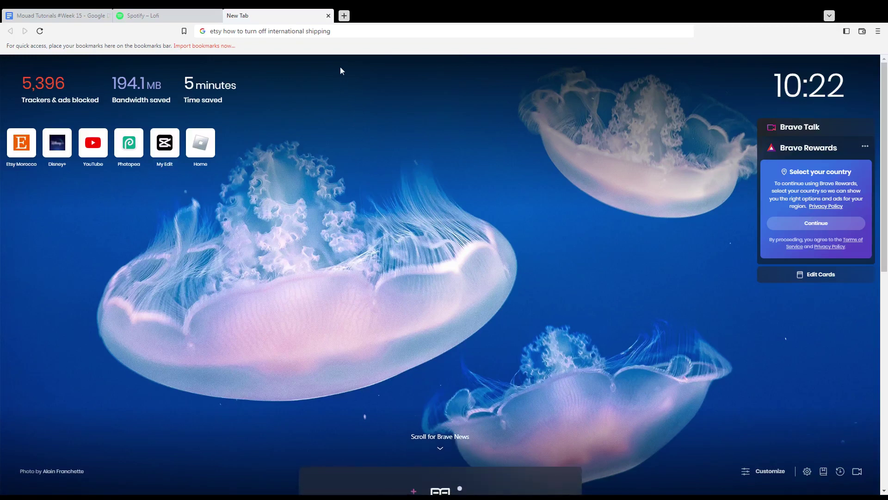
# Replace the earlier search in Brave's address bar with etsy.com and load it.
pyautogui.moveTo(343, 31); pyautogui.dragTo(224, 31)
pyautogui.write('.')
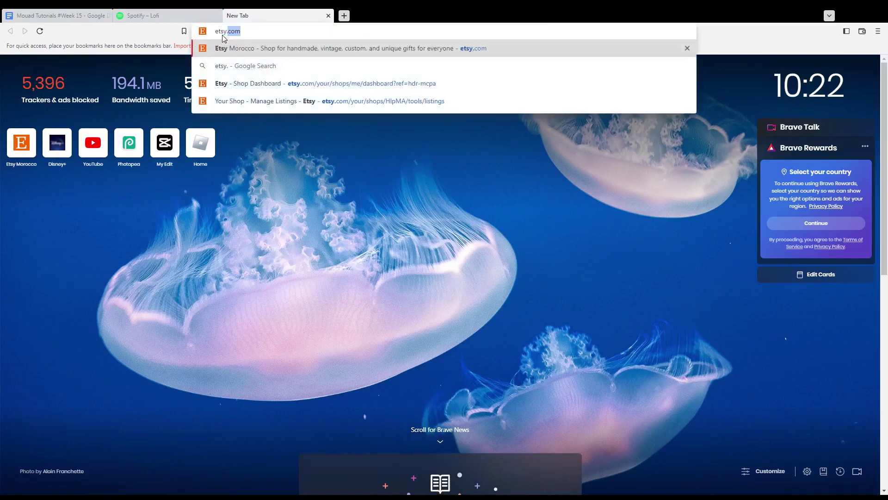
pyautogui.write('com')
pyautogui.press('Return')
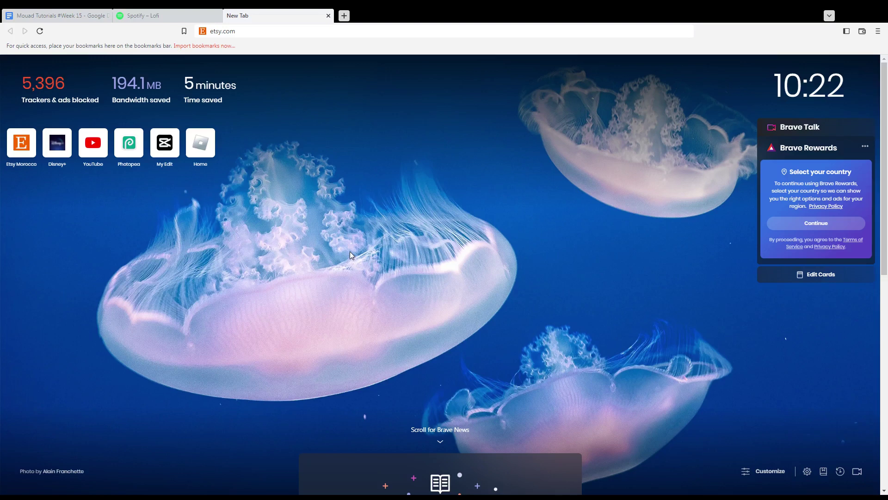
# Reload etsy.com, then highlight and deselect the Welcome back greeting on the homepage.
pyautogui.click(255, 32)
pyautogui.press('Return')
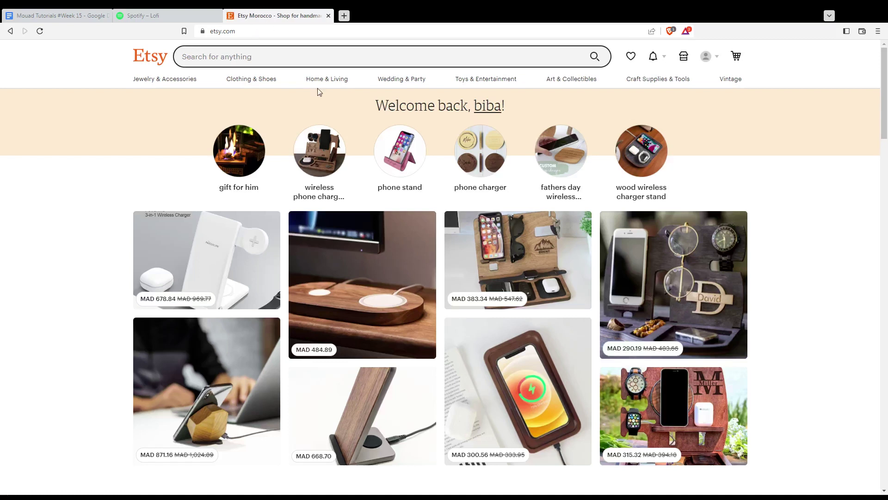
pyautogui.moveTo(374, 106); pyautogui.dragTo(507, 106)
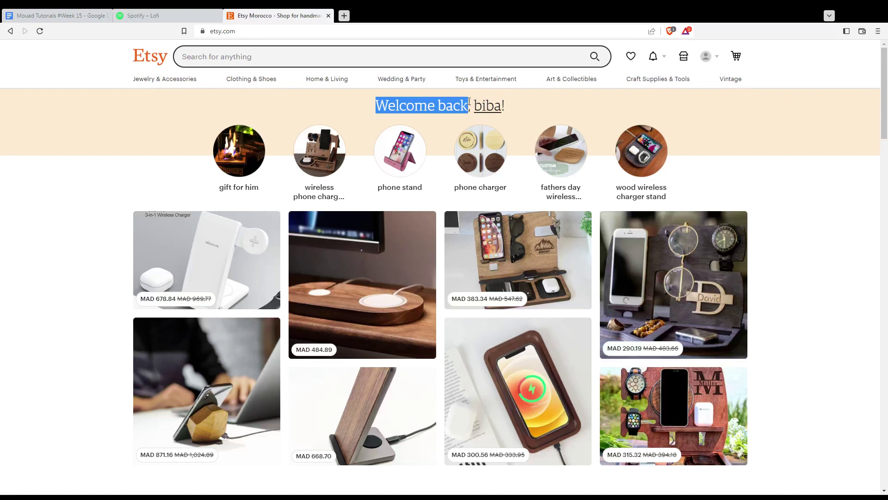
pyautogui.click(742, 169)
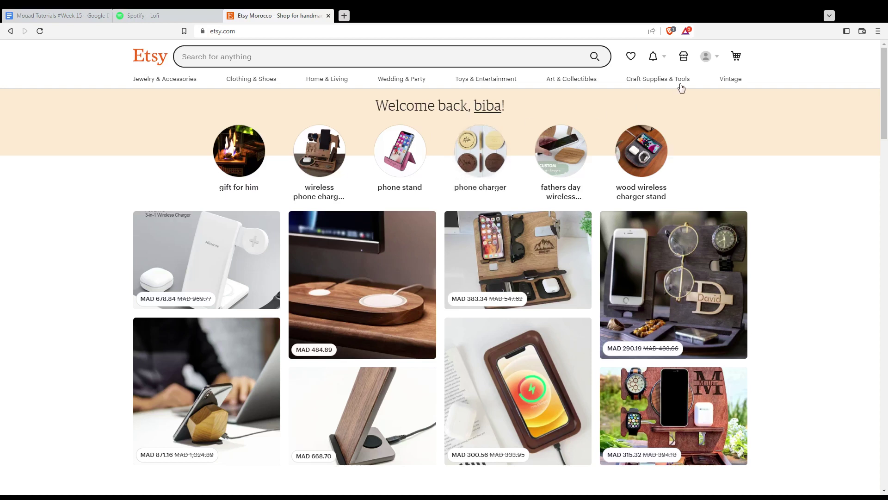
# Go to Shop Manager and open Settings to reach Shipping settings.
pyautogui.click(685, 56)
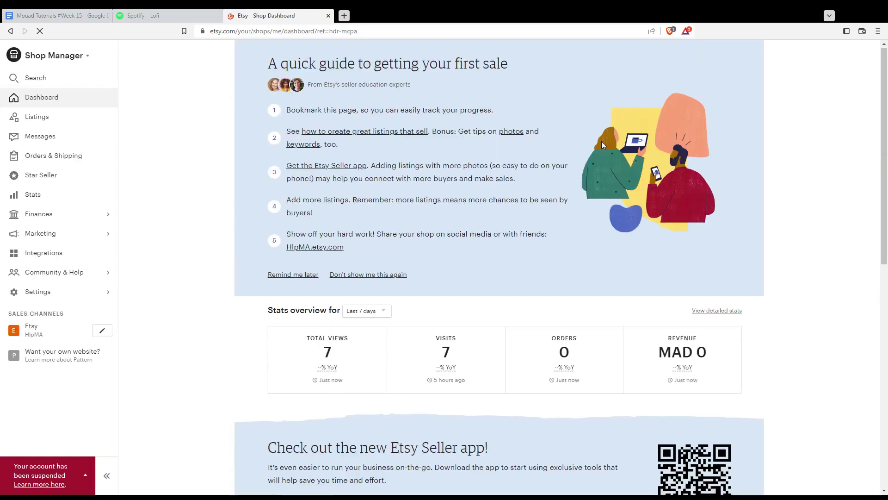
pyautogui.scroll(-3, 602, 140)
pyautogui.scroll(3, 602, 141)
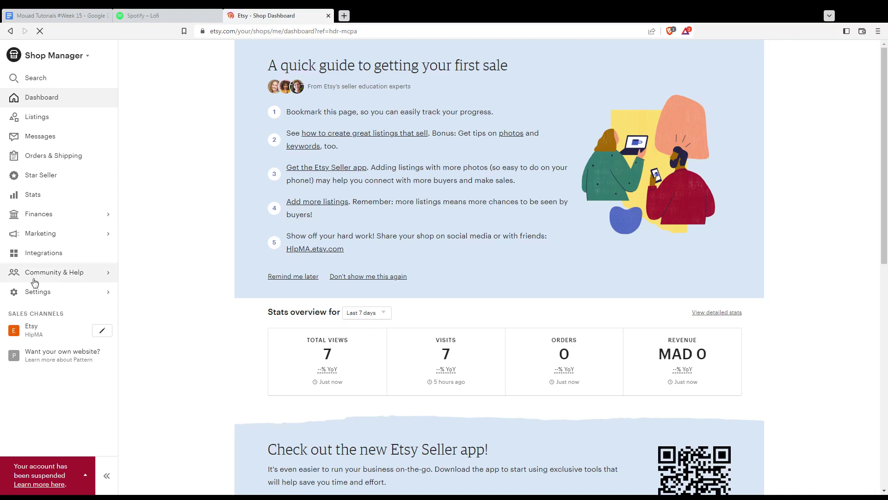
pyautogui.click(40, 291)
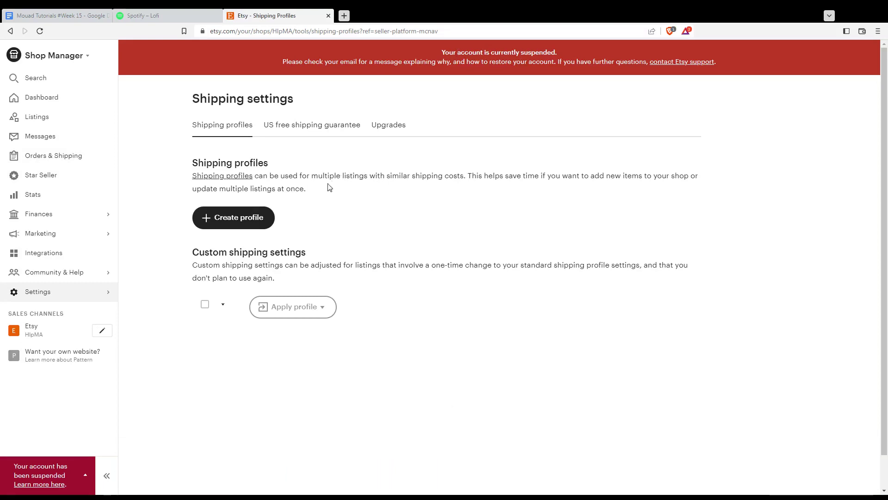
# Start a new shipping profile and check its Morocco and Everywhere else rows.
pyautogui.click(227, 220)
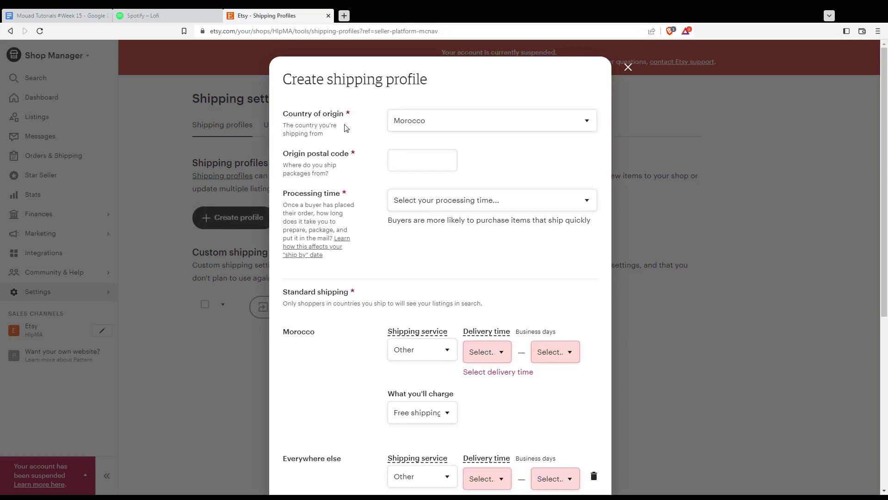
pyautogui.scroll(-5, 345, 126)
pyautogui.scroll(2, 362, 174)
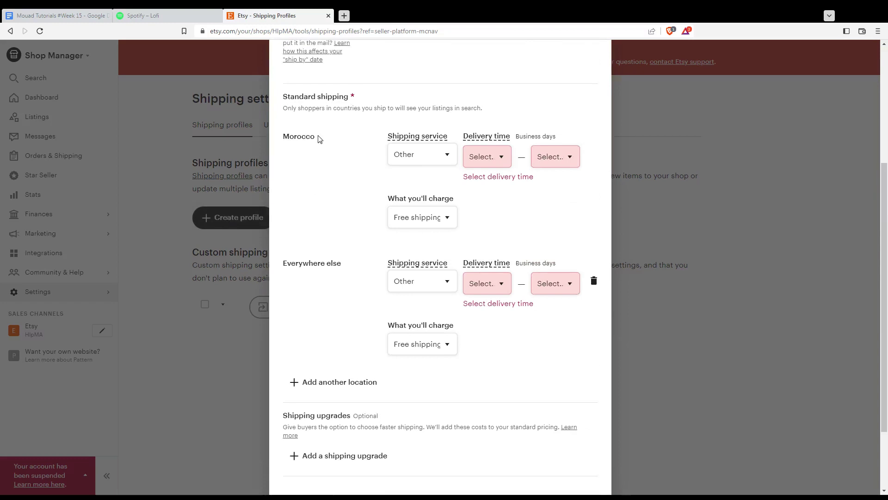
pyautogui.doubleClick(299, 136)
pyautogui.click(330, 148)
pyautogui.moveTo(343, 263); pyautogui.dragTo(283, 264)
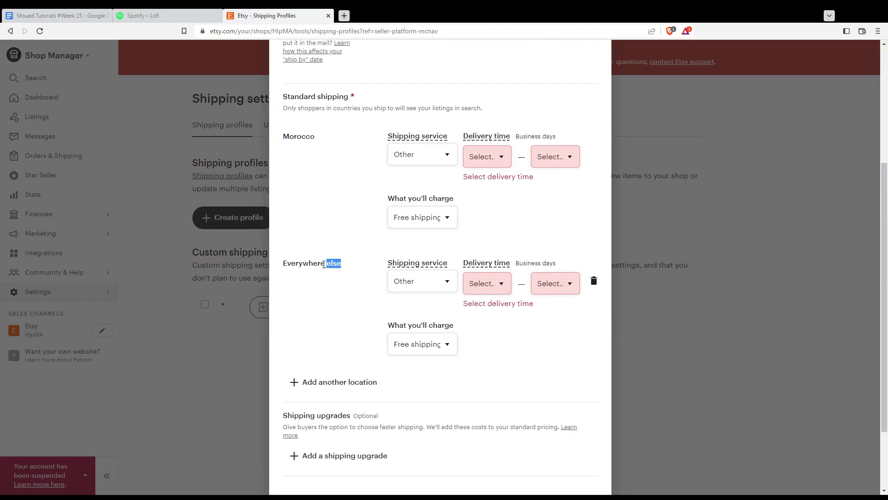
pyautogui.click(338, 295)
# Delete the Everywhere else shipping row, leaving only Morocco.
pyautogui.click(595, 282)
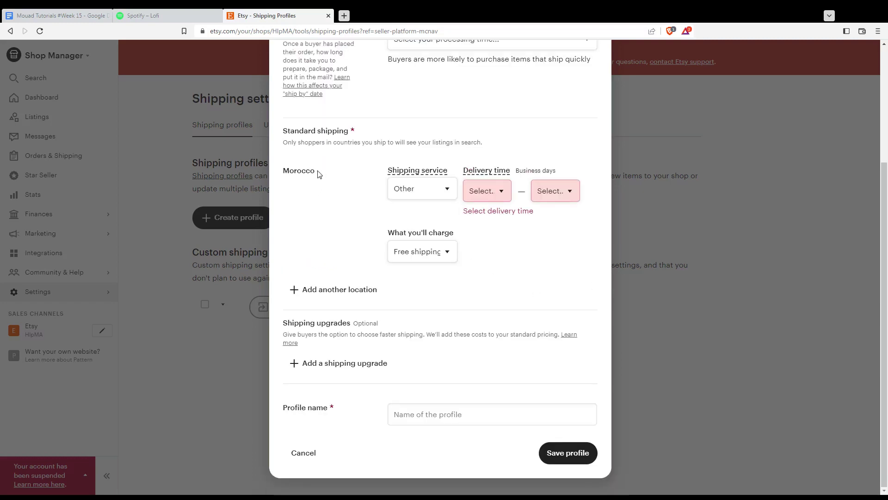
pyautogui.moveTo(318, 173); pyautogui.dragTo(284, 173)
pyautogui.click(323, 217)
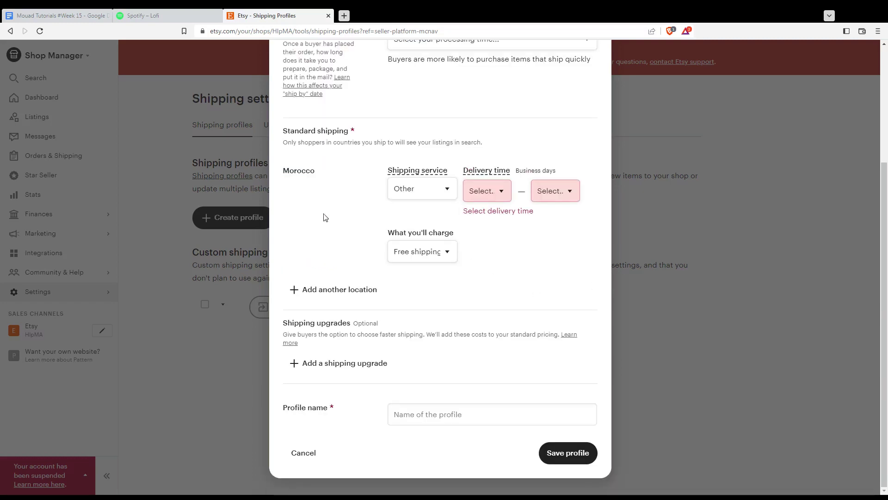
# Add an unset location row, then cancel the profile without saving.
pyautogui.click(312, 292)
pyautogui.click(318, 314)
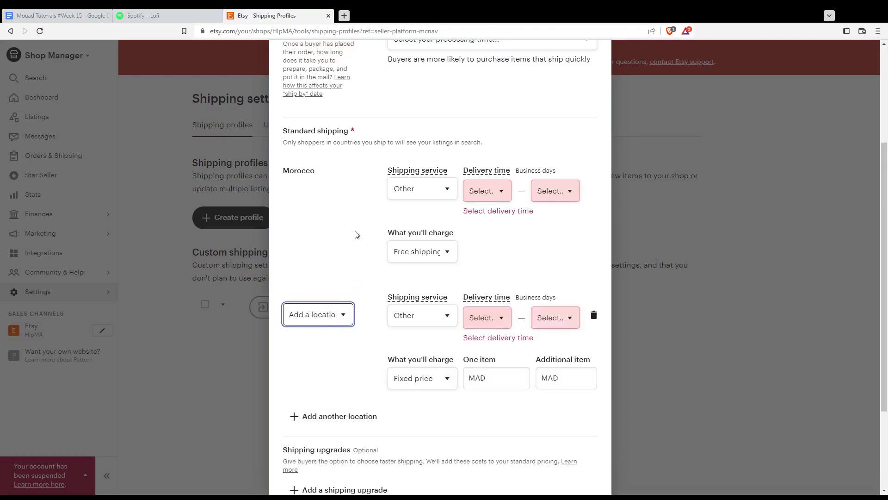
pyautogui.click(331, 355)
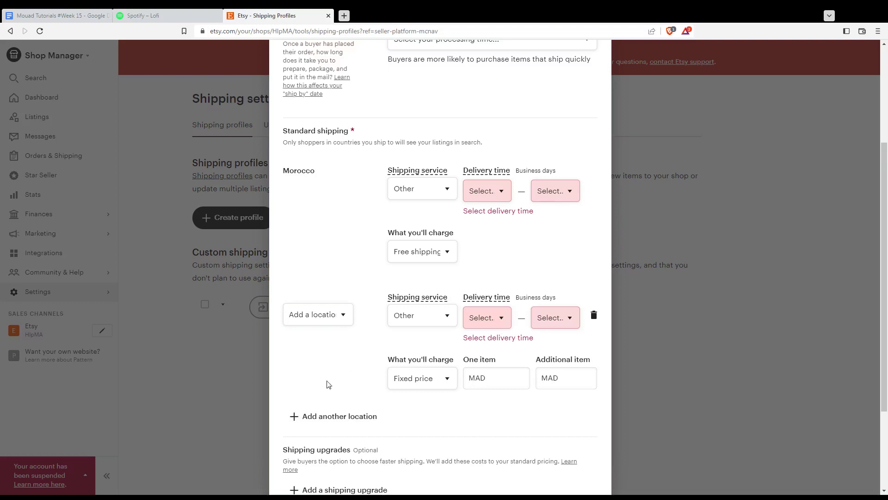
pyautogui.scroll(-4, 328, 384)
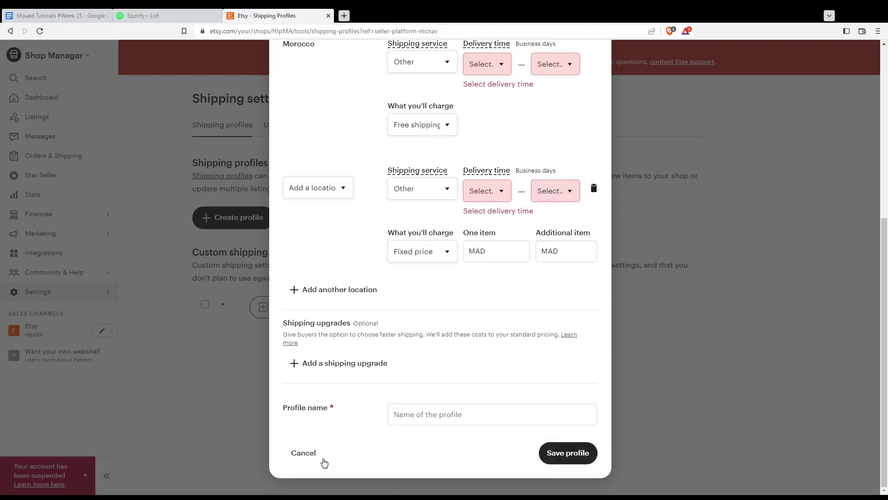
pyautogui.click(306, 452)
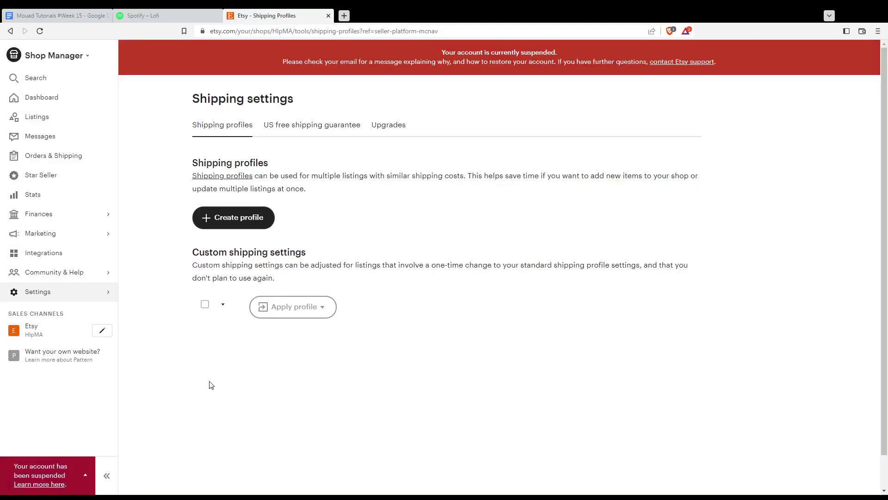